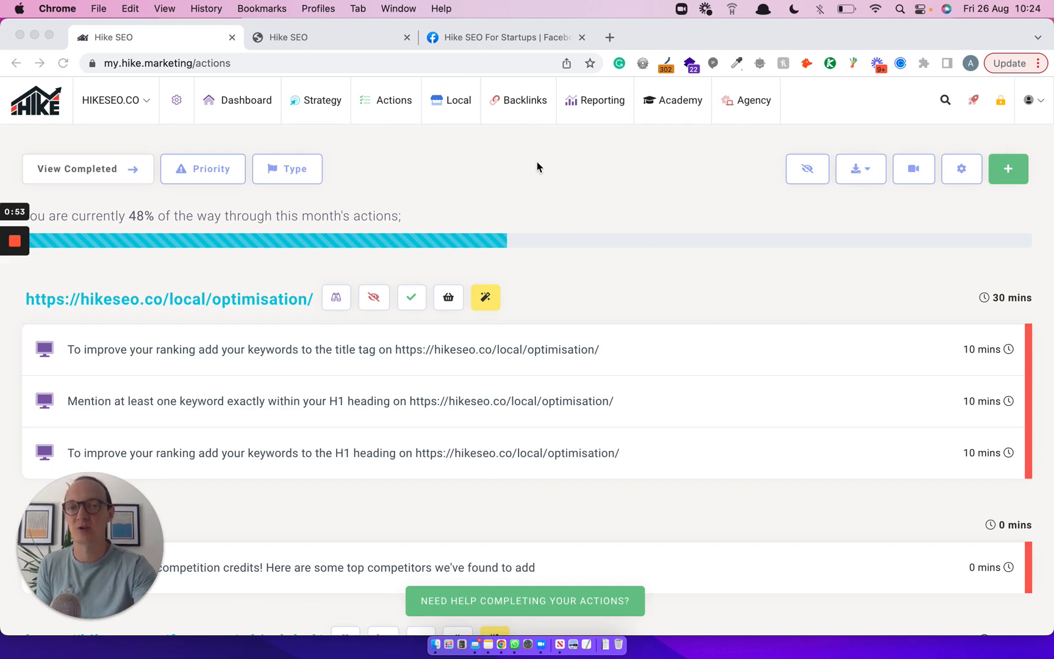
Bring up the Content Wizard's Option 1 title tag, meta description and H1 suggestions for the page
click(268, 263)
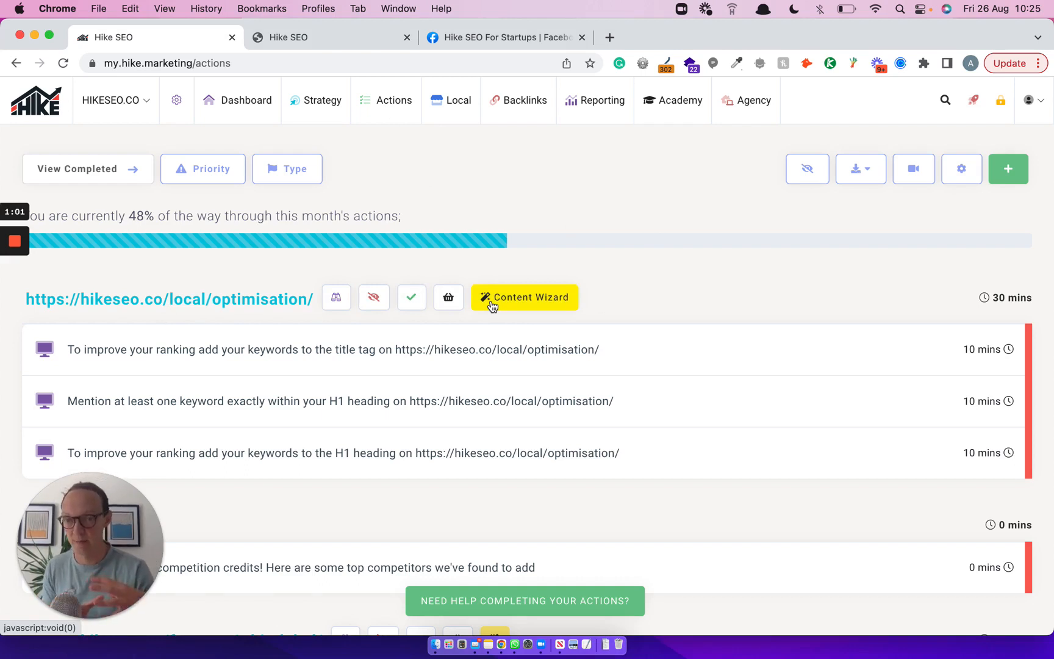
click(519, 301)
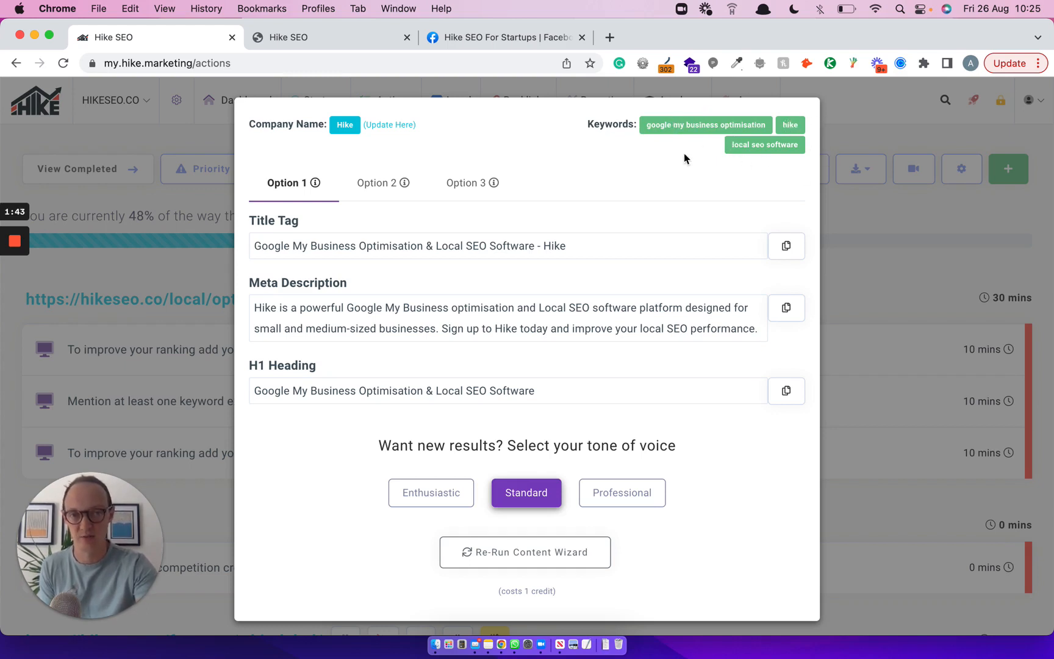
double_click(553, 246)
click(279, 243)
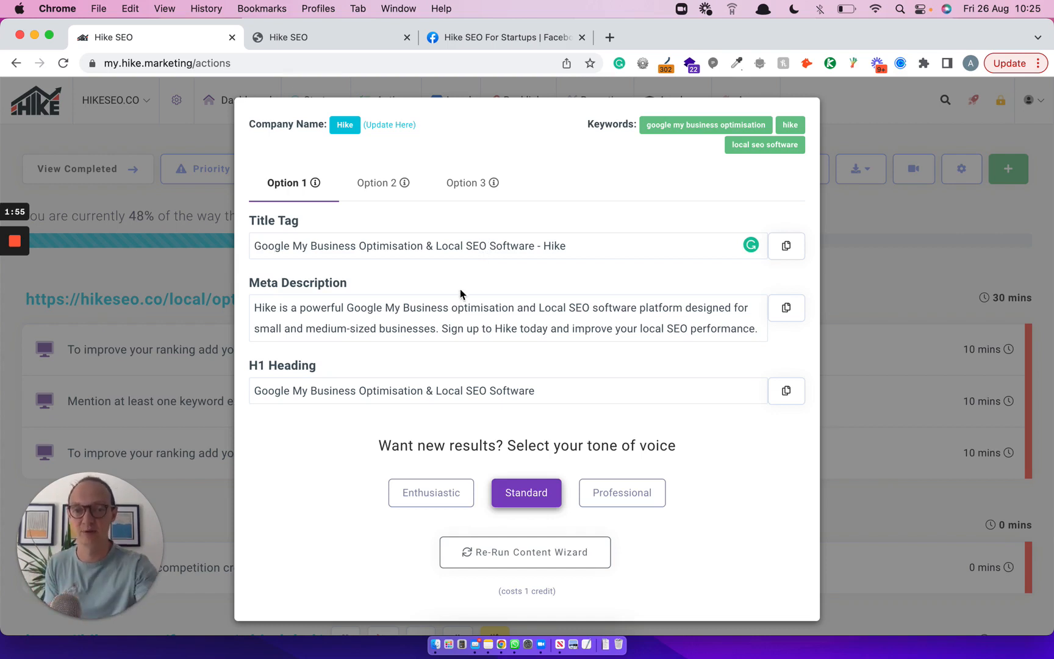
click(444, 313)
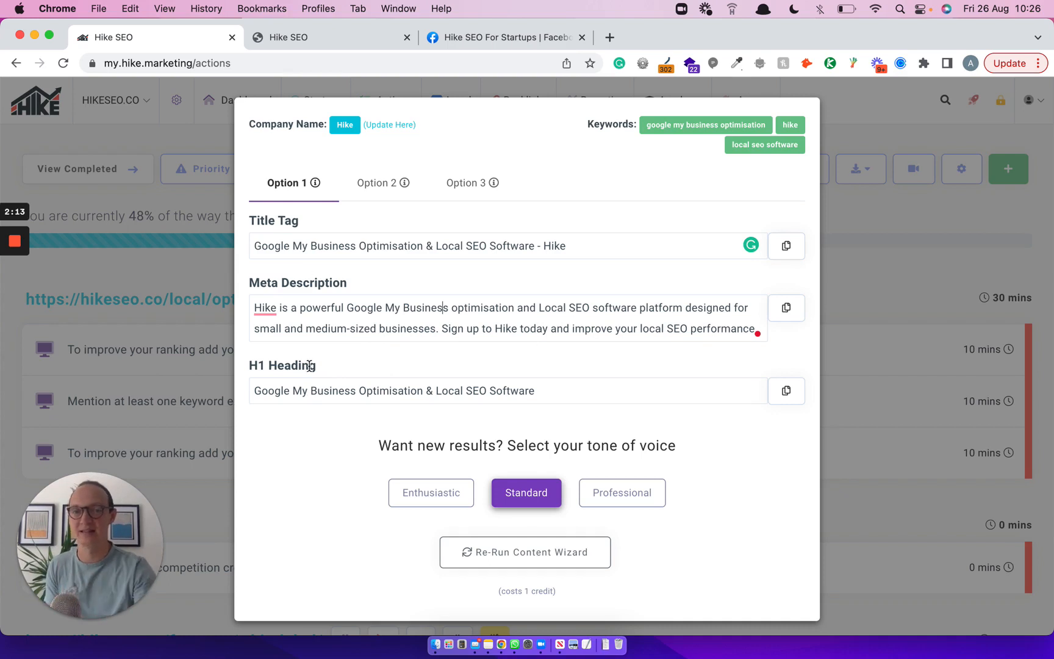
Review suggestion Options 2 and 3, then surface the saved 'before - 1' screenshot preview
click(382, 185)
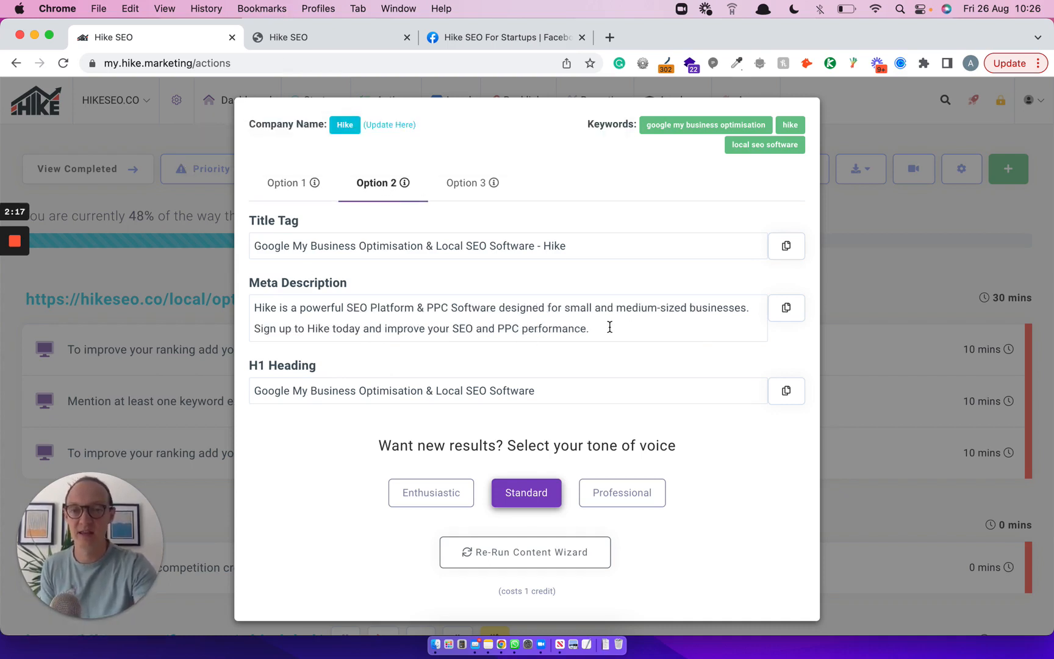
click(475, 184)
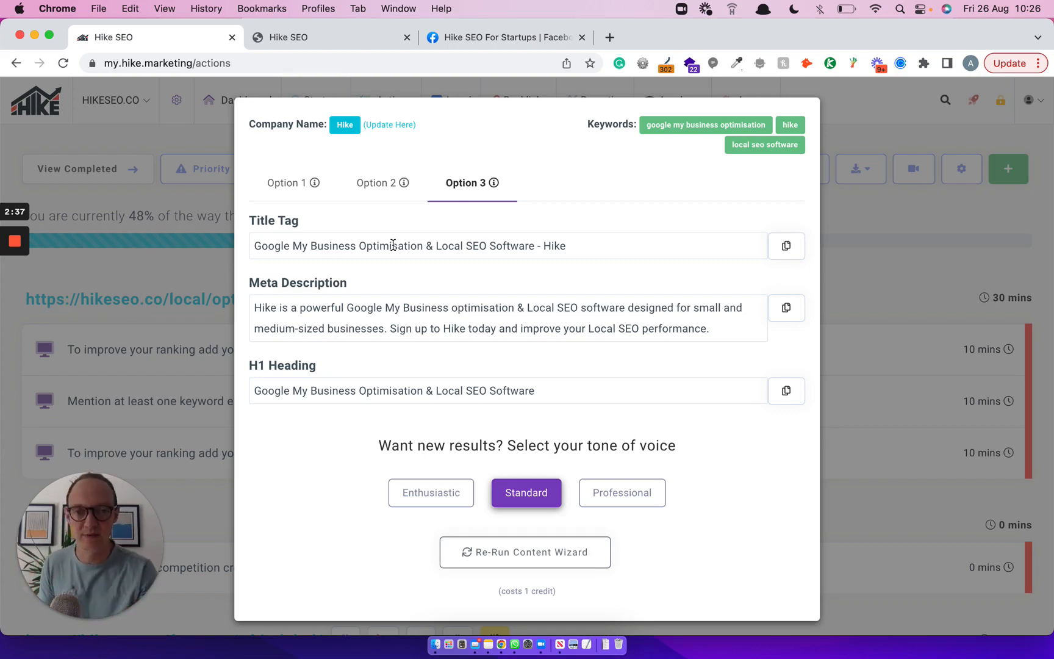
key(F11)
key(F11)
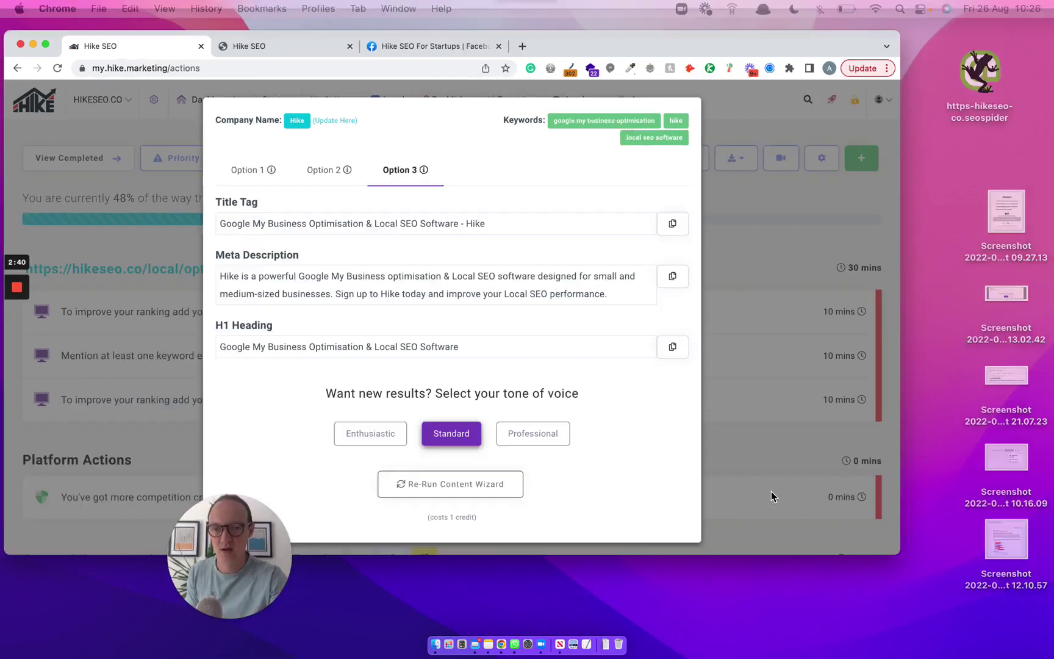
key(ctrl+Up)
Step through 'before - 1' and 'after - 1' to the 'before - 2' newborn photography screenshot
click(718, 219)
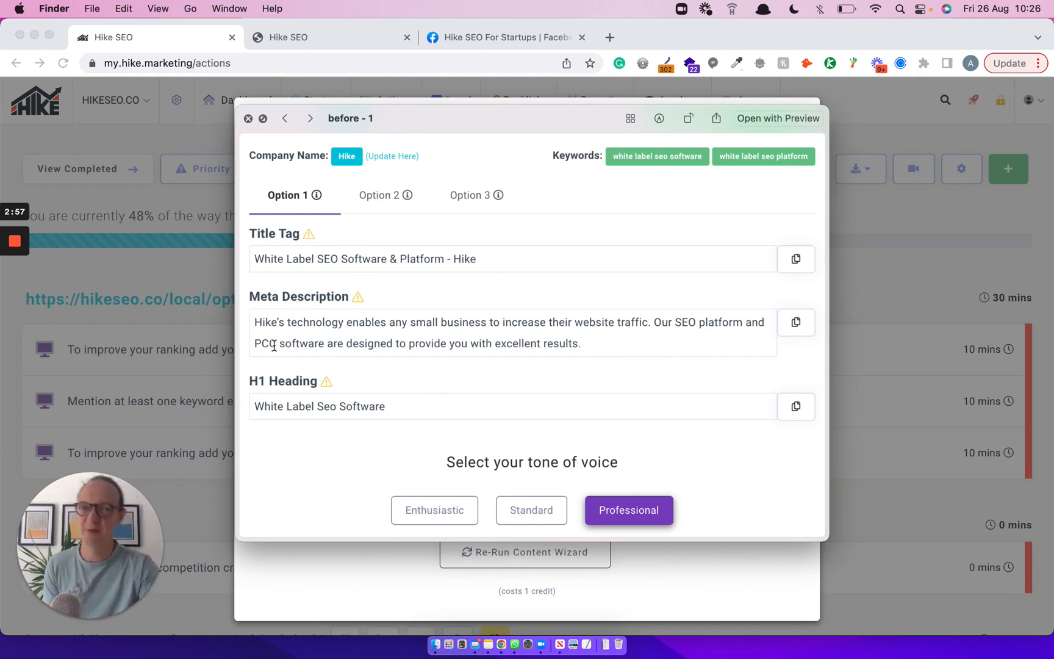
key(Right)
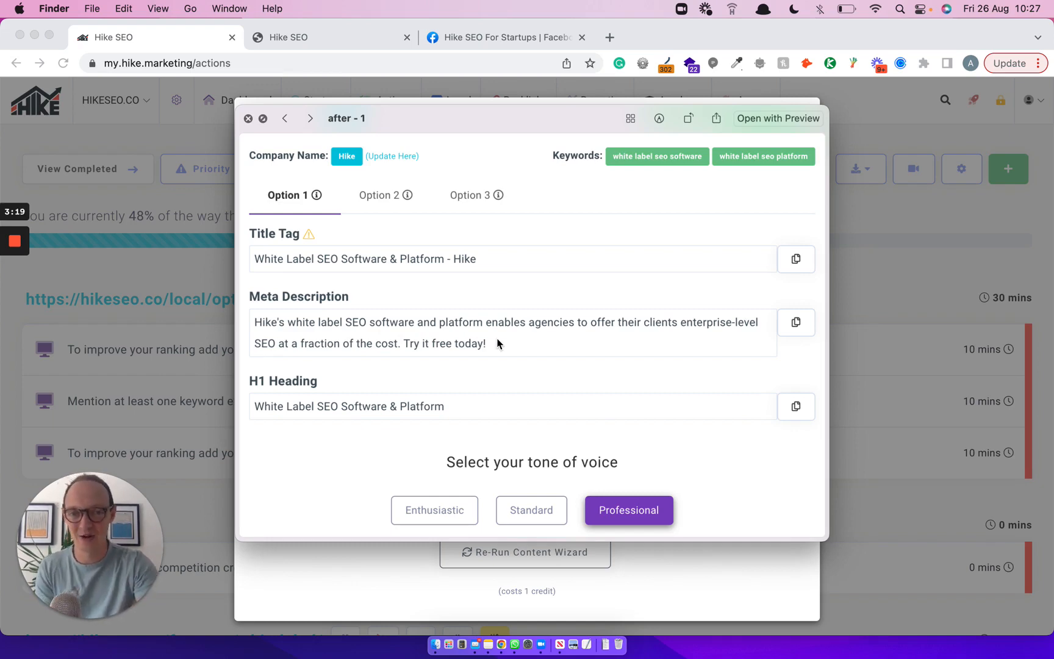
key(Right)
key(Right)
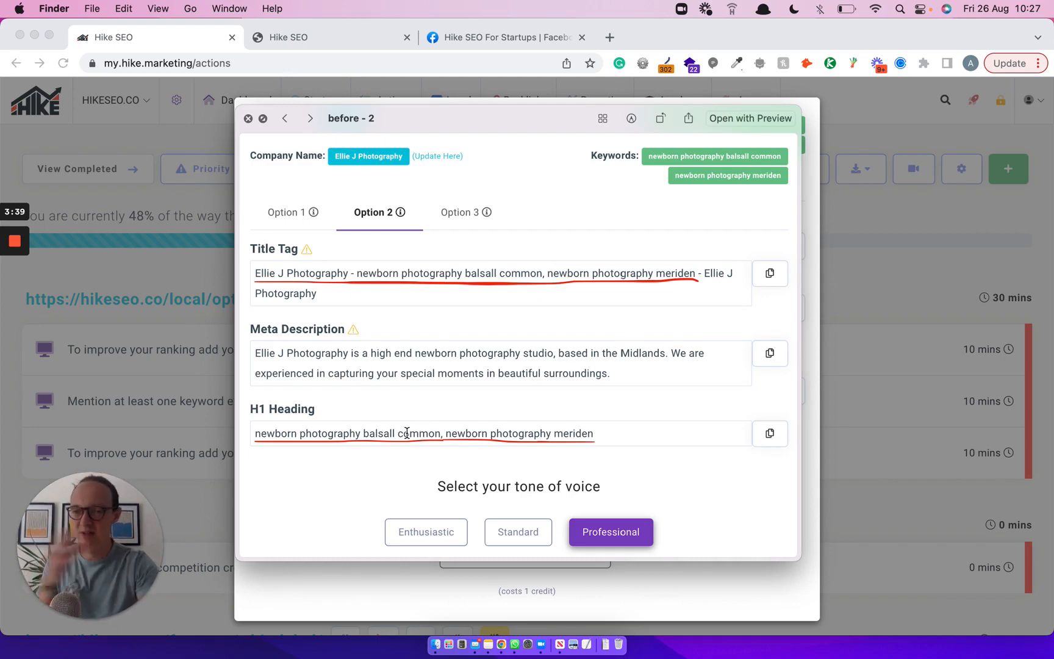
Move through 'after - 2' and 'before - 3' to the 'after - 3' Warwick newborn photography screenshot
key(Right)
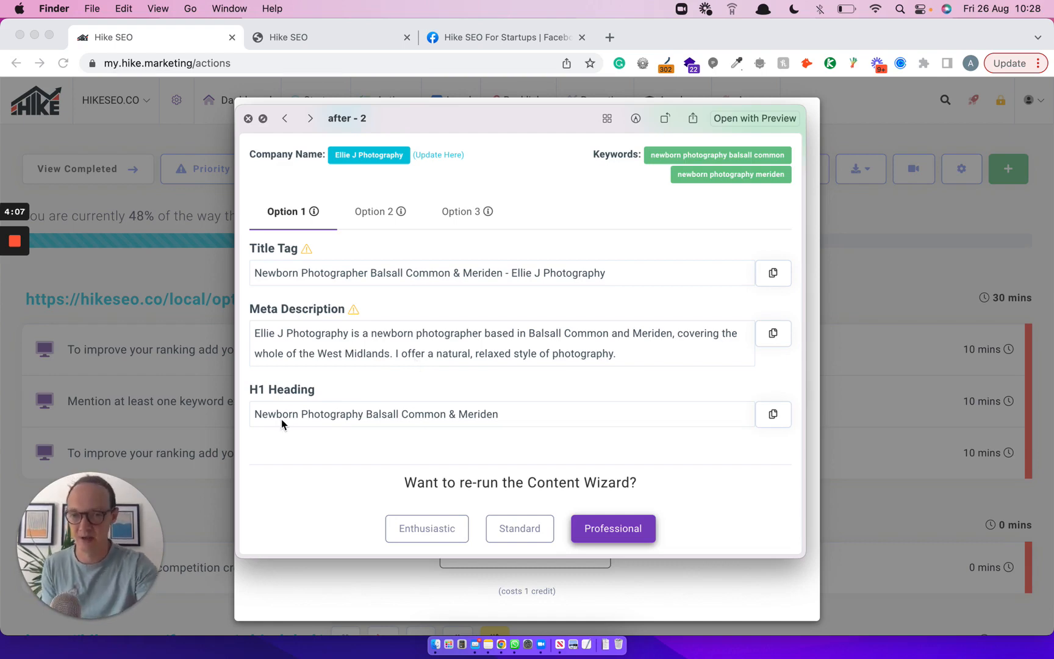
key(Right)
key(Left)
key(Right)
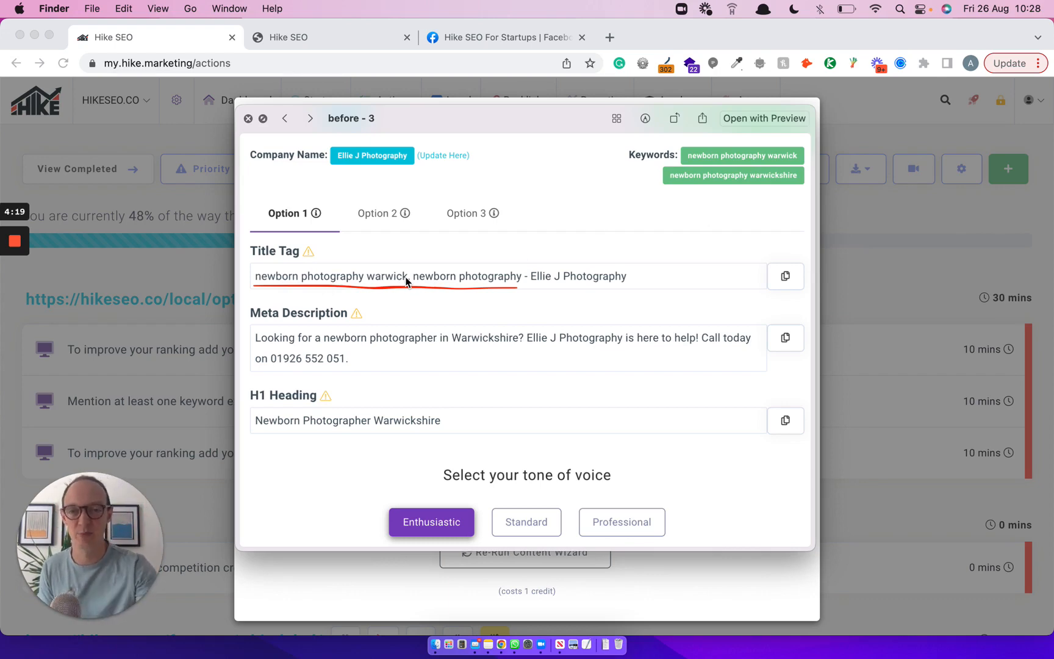
Step on to the 'after - 3.5' and 'before - 3.5' DIY SEO software screenshots
key(Up)
key(Up)
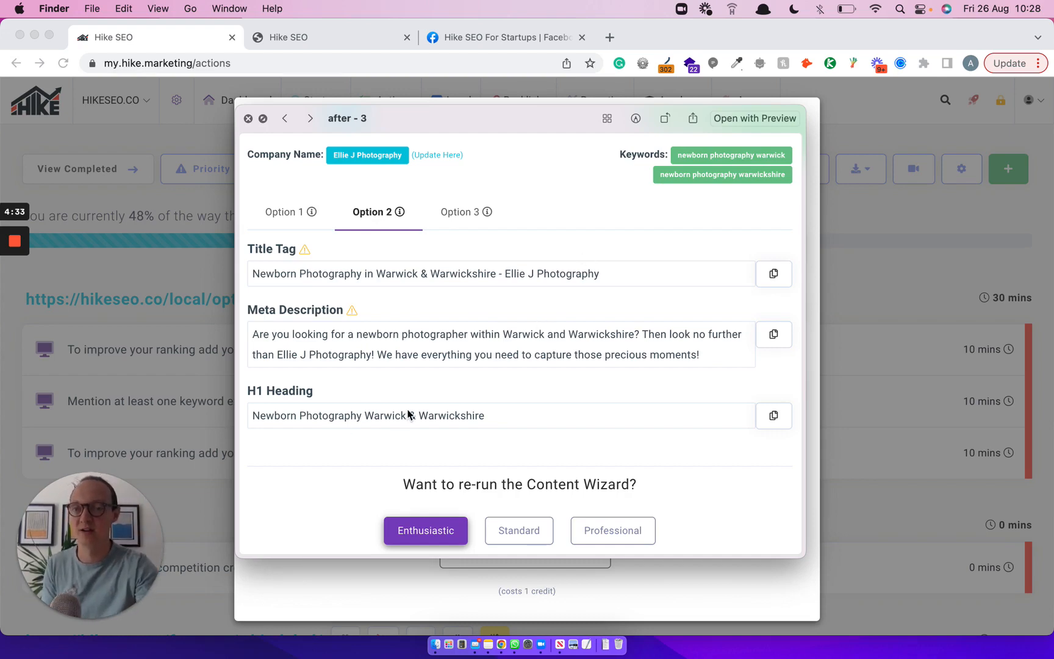
key(Right)
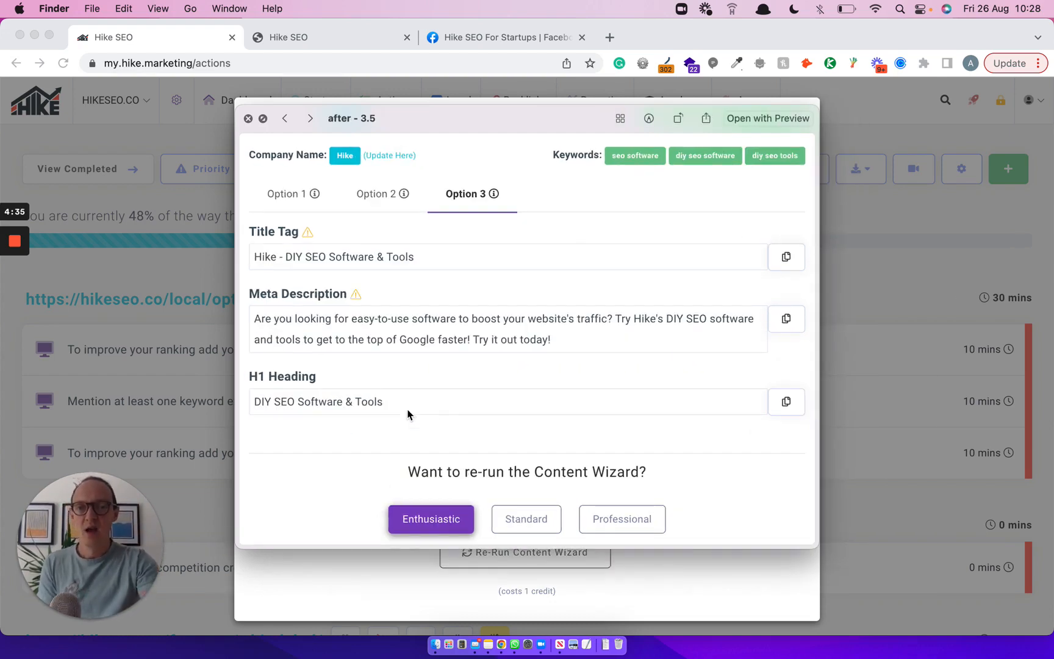
key(Right)
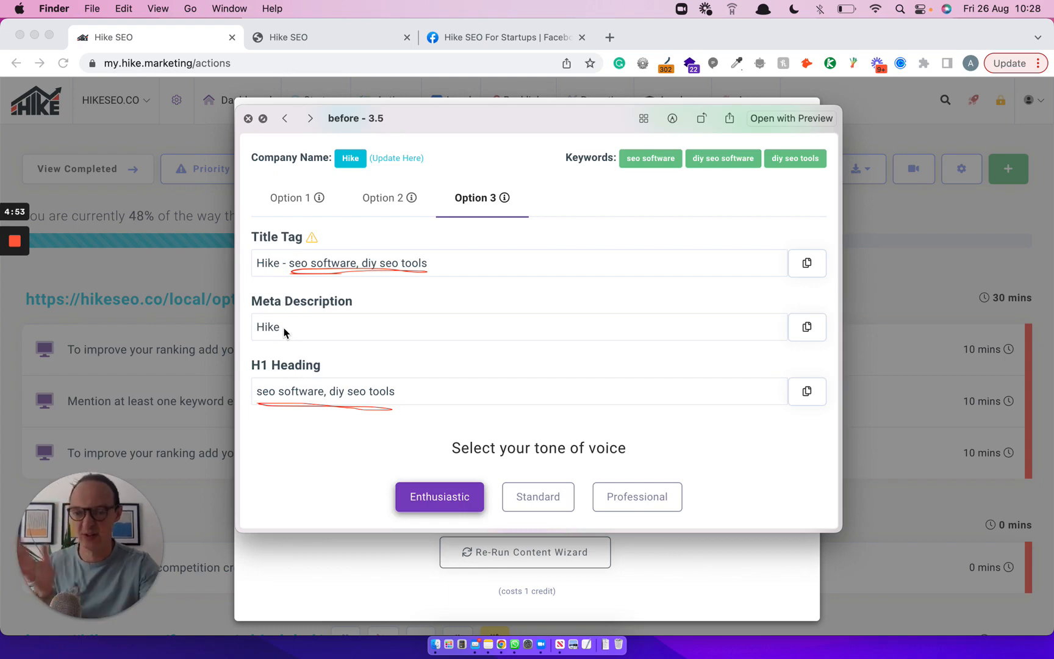
Return from the Quick Look preview to the browser and close the Content Wizard suggestions
key(Right)
key(Right)
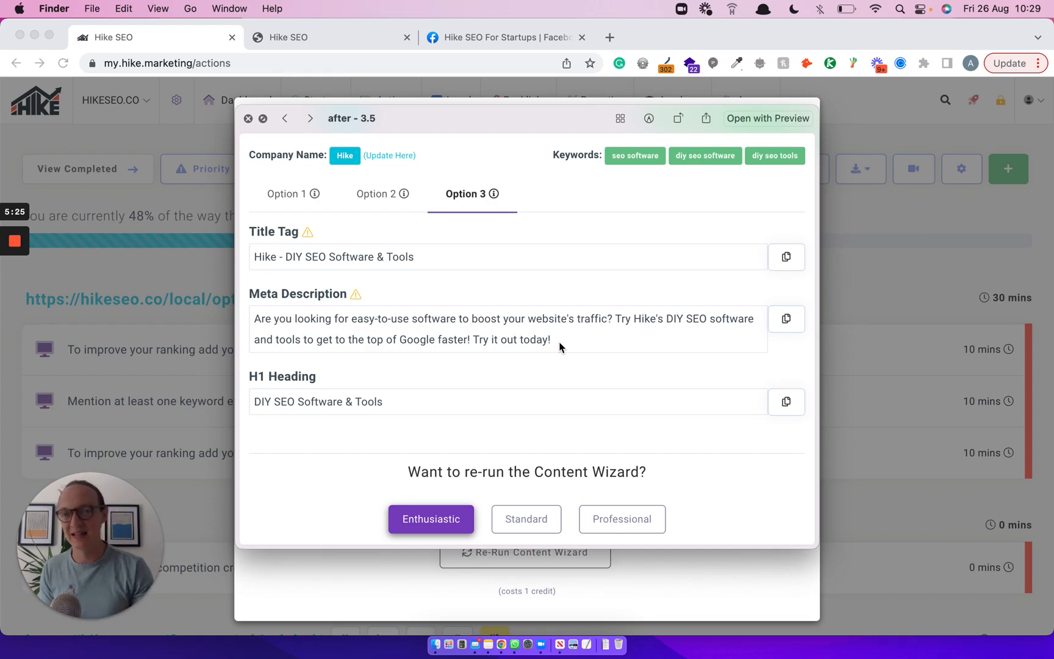
click(850, 308)
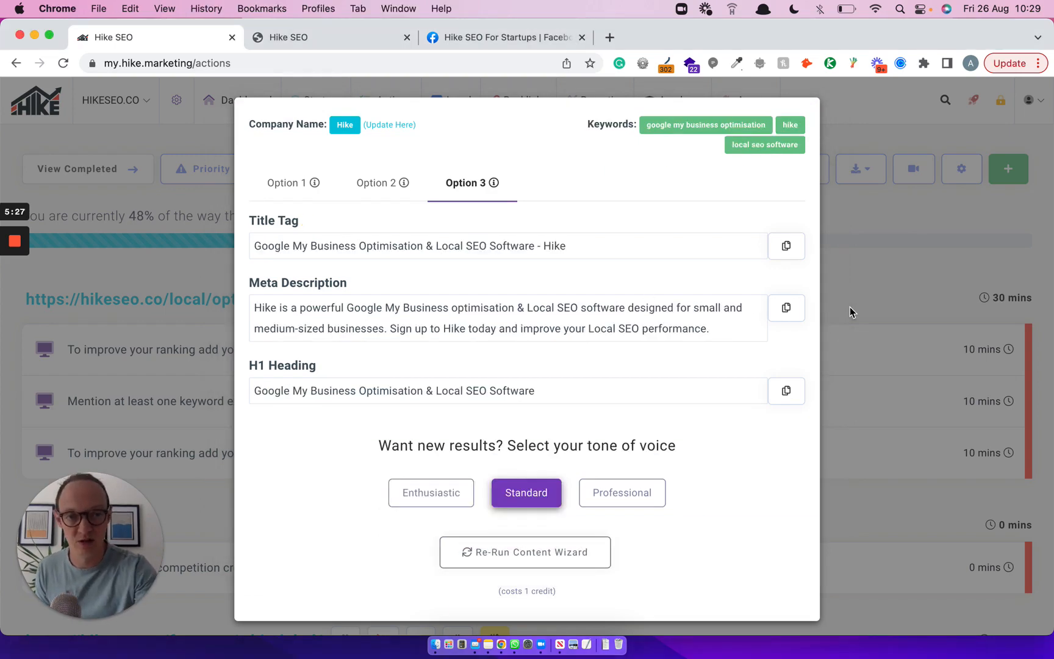
click(851, 308)
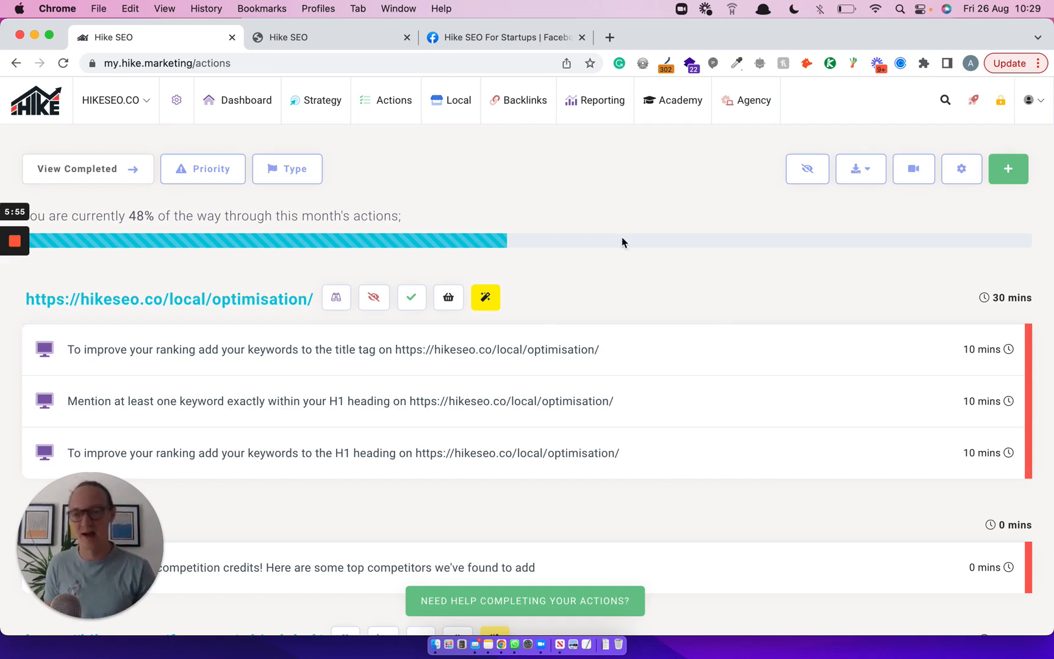
Bring up the redesigned Google Listing Manager for the Hike business from the Local tools
click(317, 44)
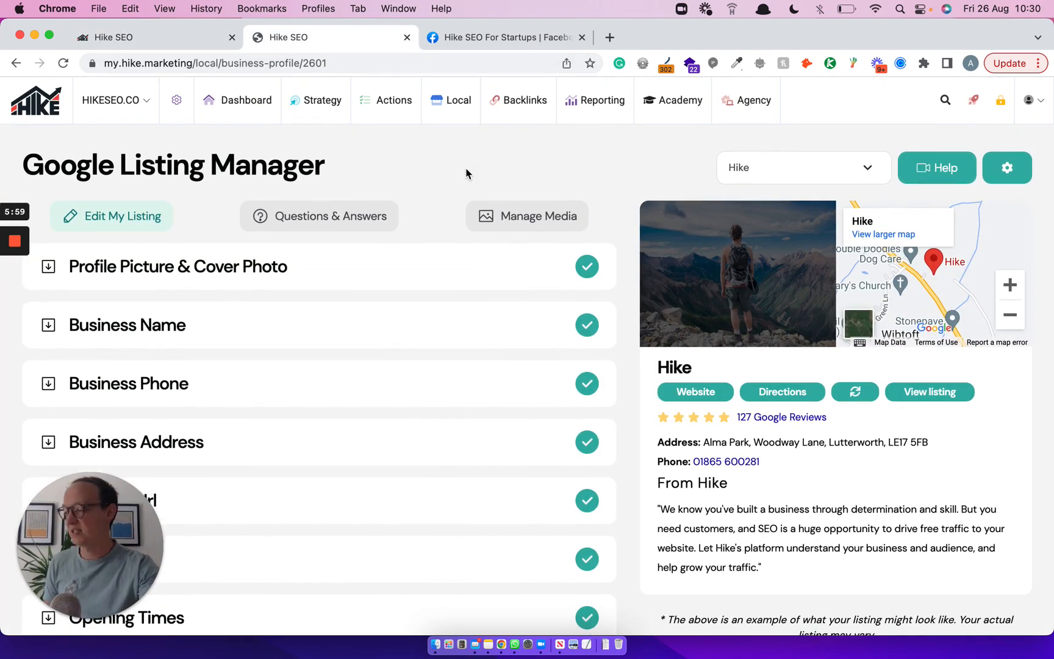
click(459, 101)
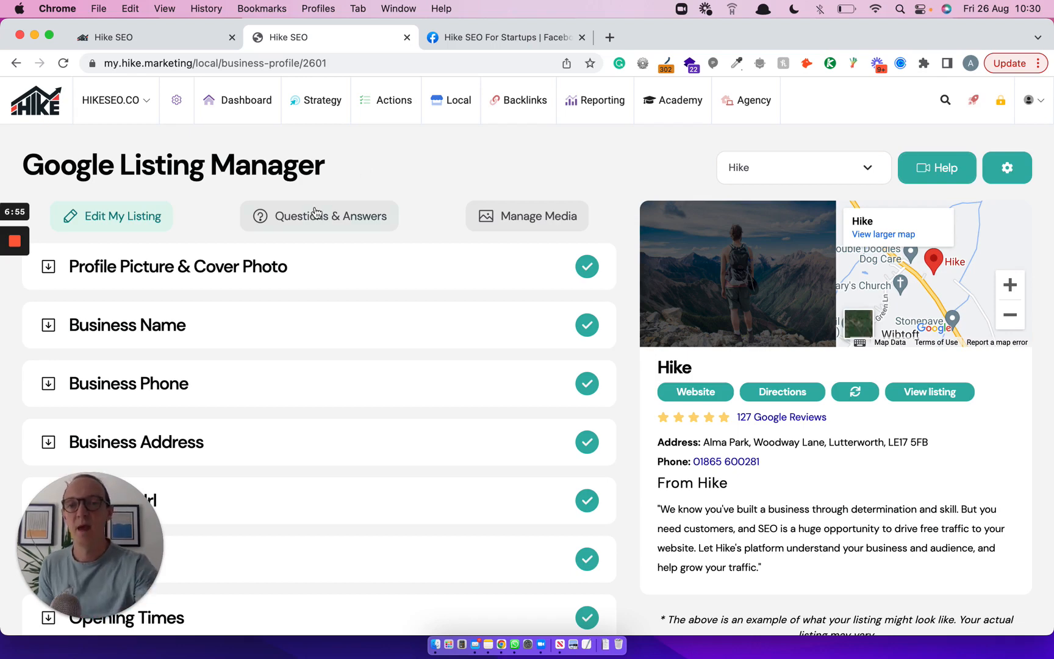
scroll(335, 285, down, 2)
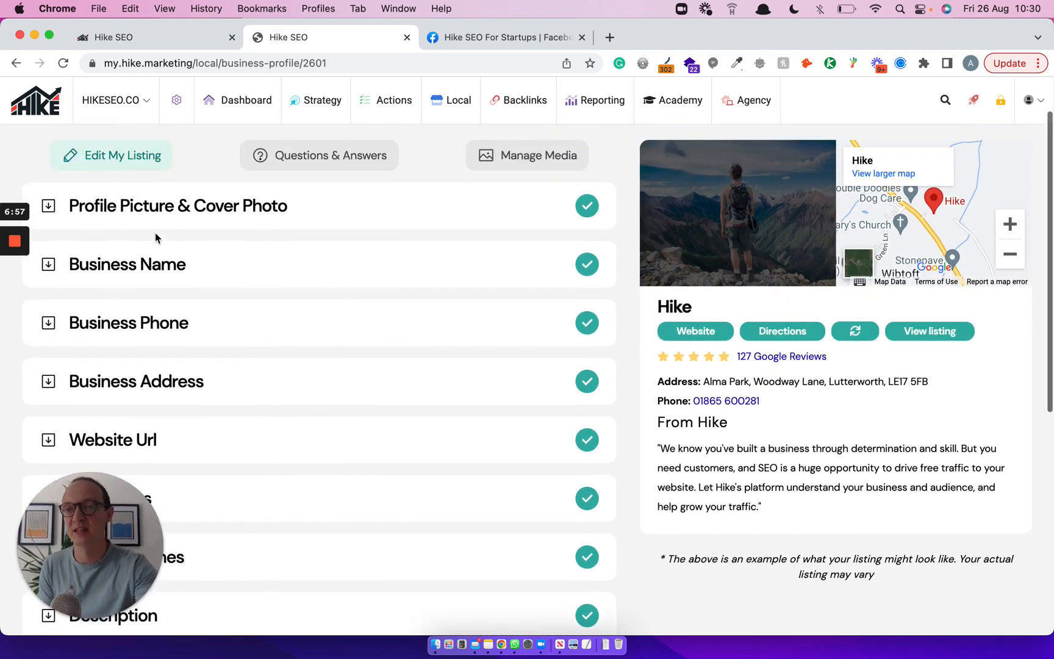
Expand Profile Picture & Cover Photo and dismiss the cover photo upload without adding one
click(135, 203)
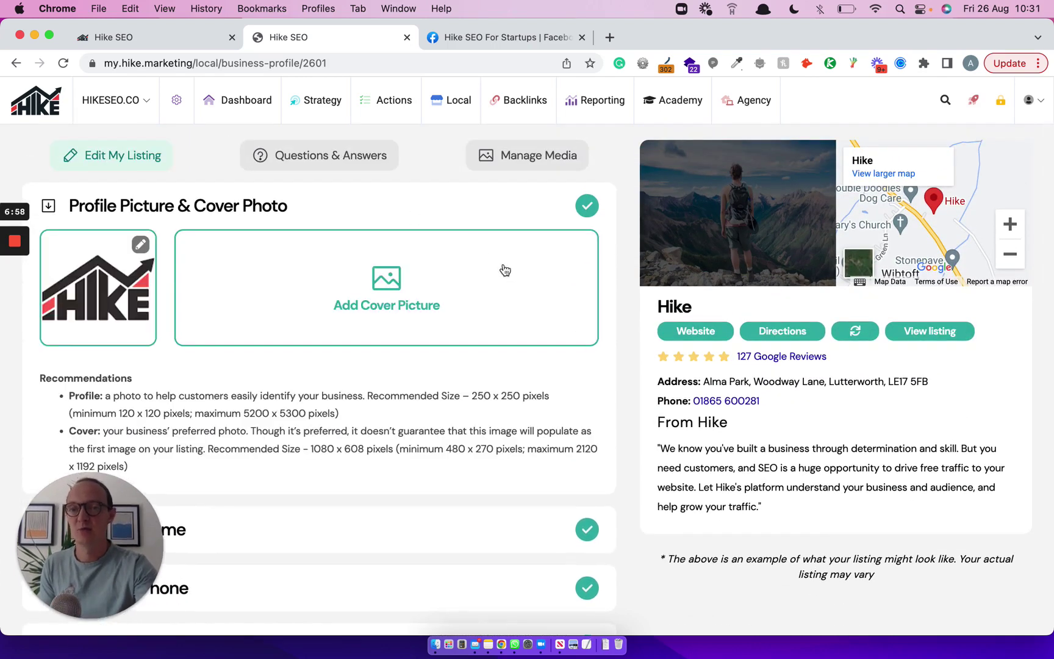
click(424, 291)
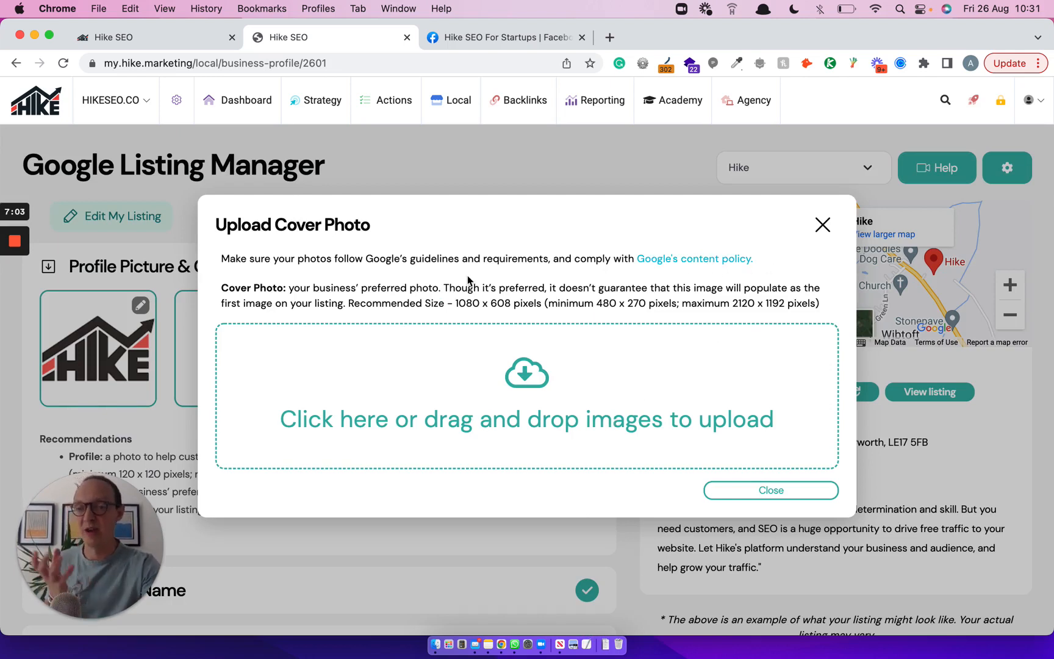
click(750, 491)
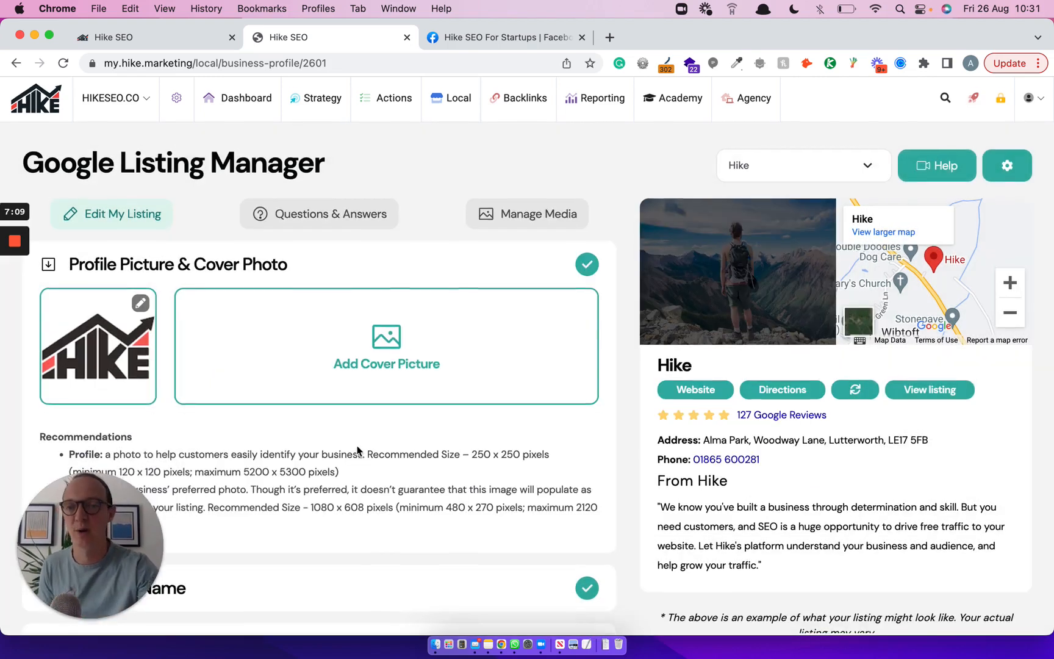
scroll(358, 449, down, 1)
Try a different business name in the live preview, then restore it to 'Hike'
click(360, 598)
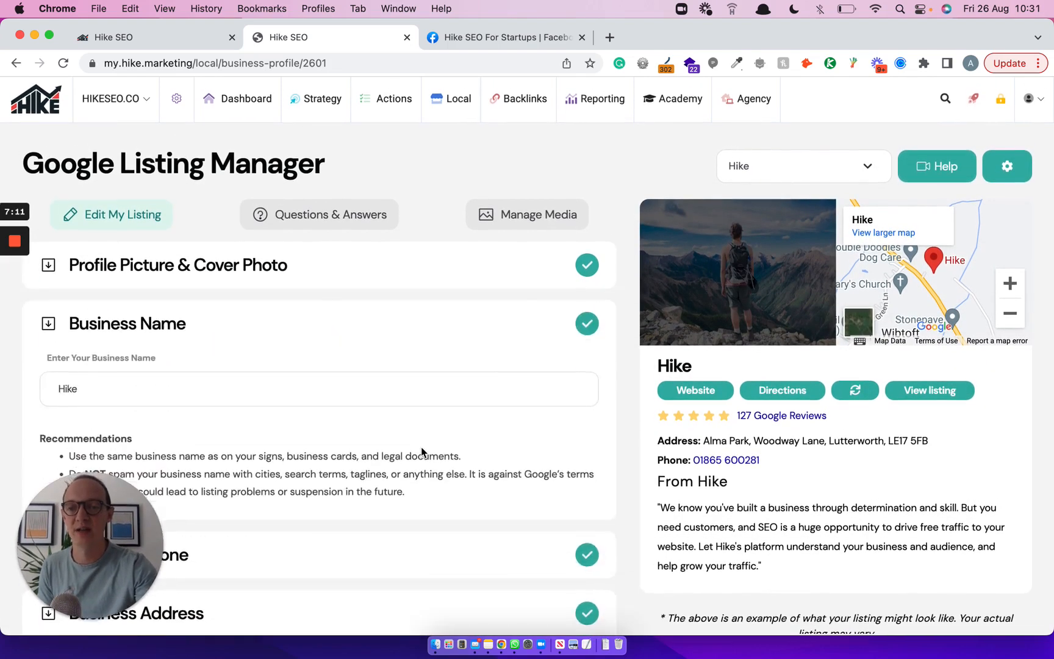
scroll(421, 447, up, 1)
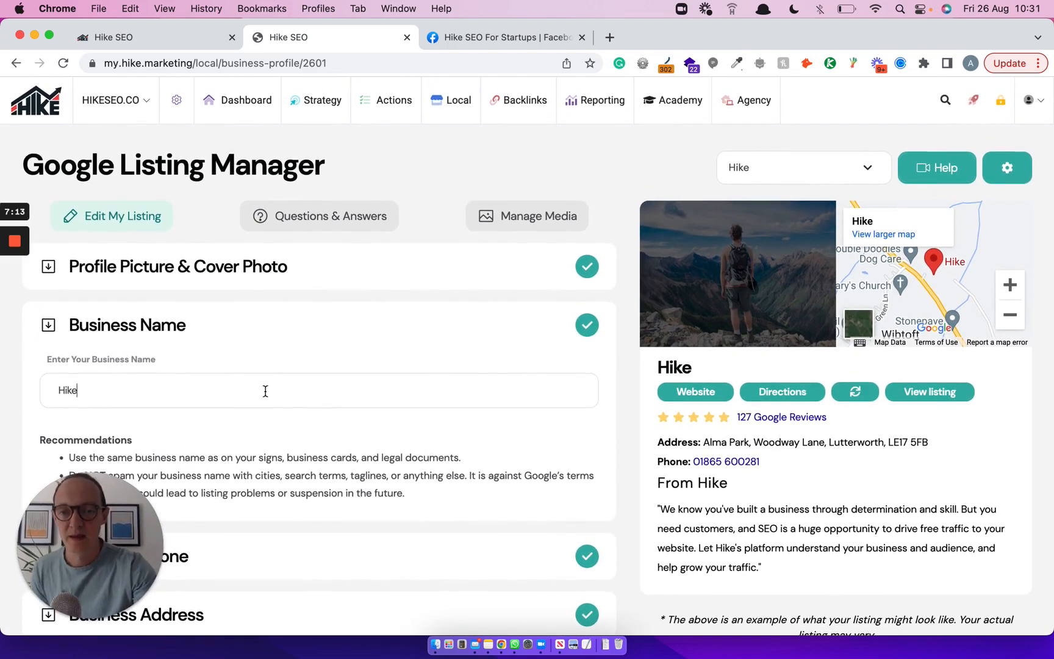
click(345, 401)
text(se)
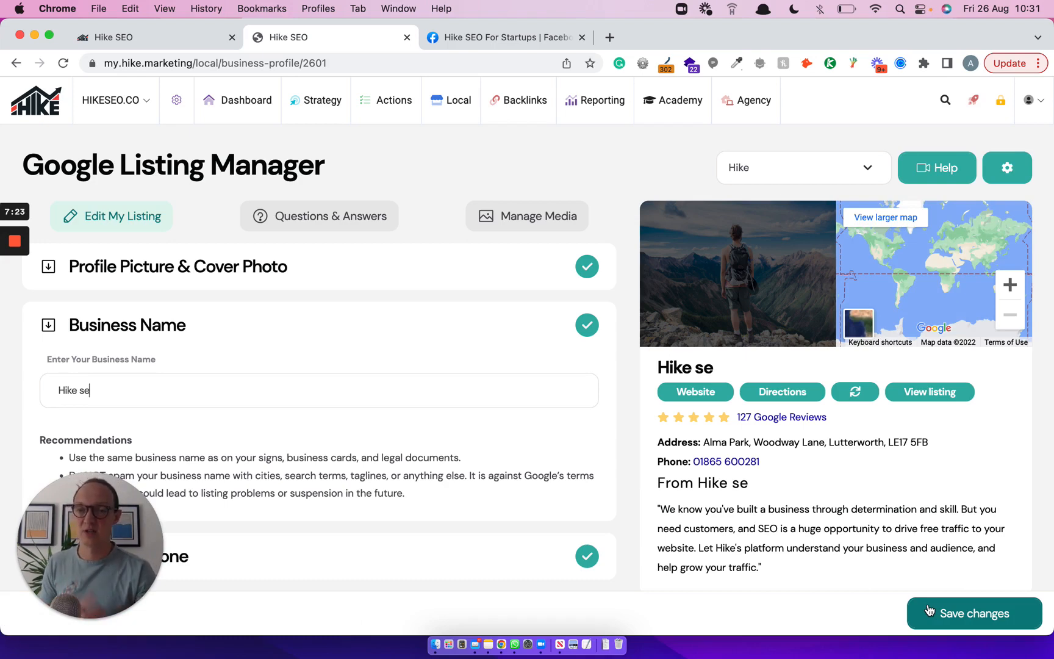
key(BackSpace)
key(BackSpace)
key(BackSpace)
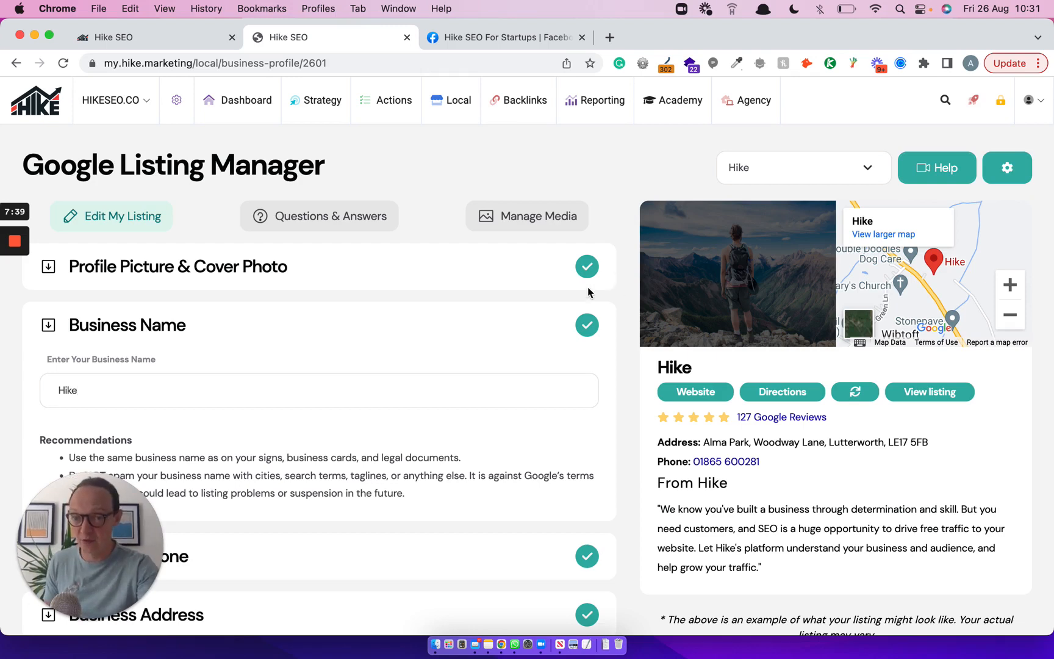
Switch to the Hike SEO For Startups Facebook group's Google Helpful Content update post
click(499, 41)
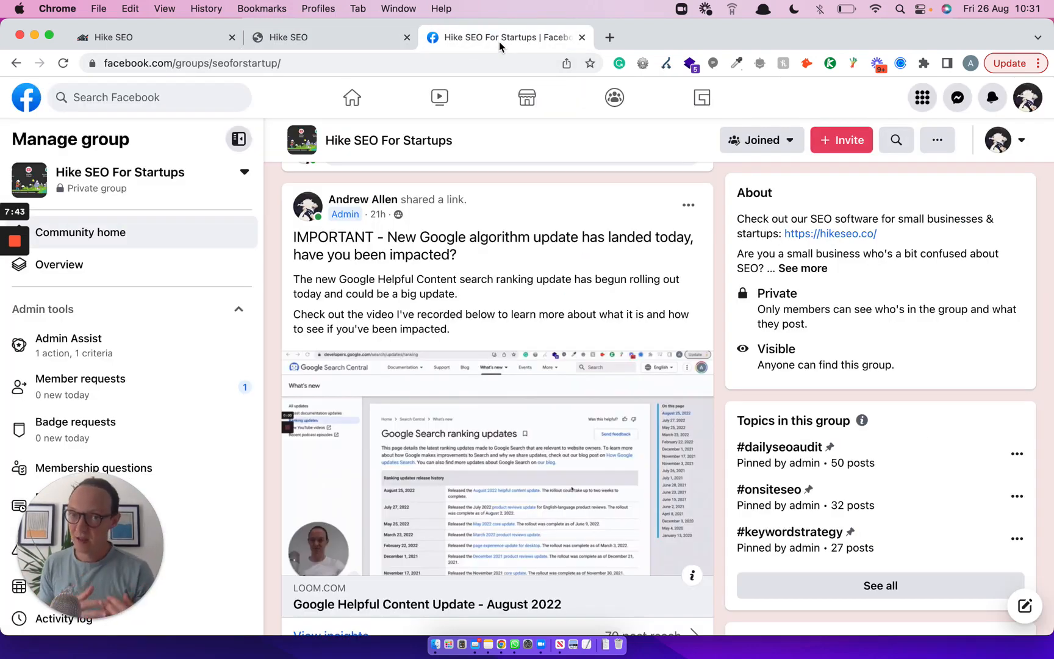
scroll(549, 299, down, 1)
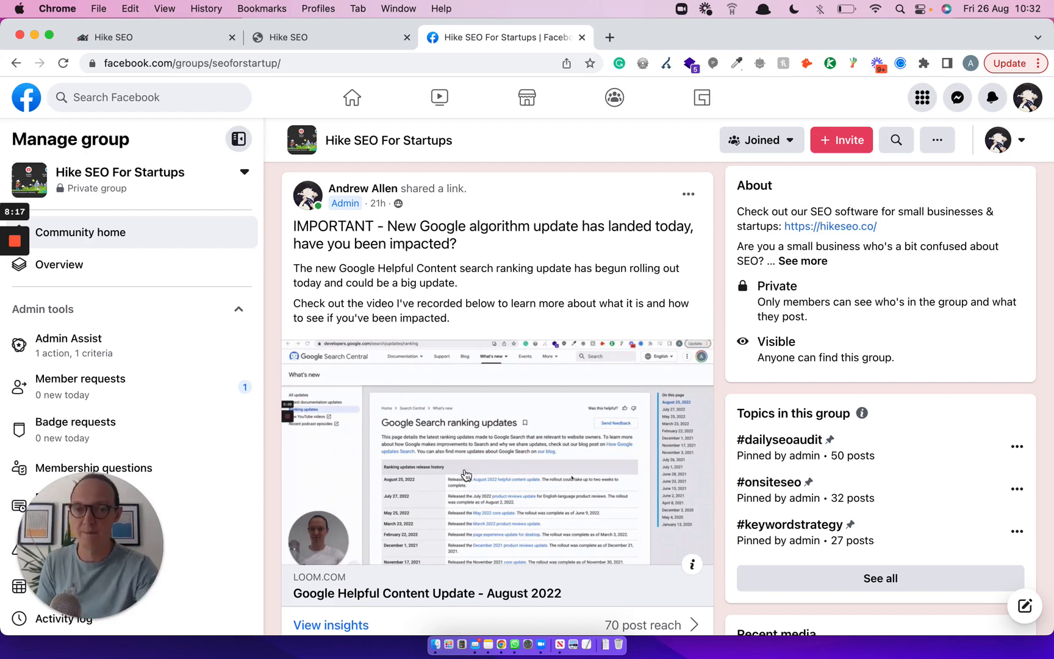
scroll(512, 477, down, 1)
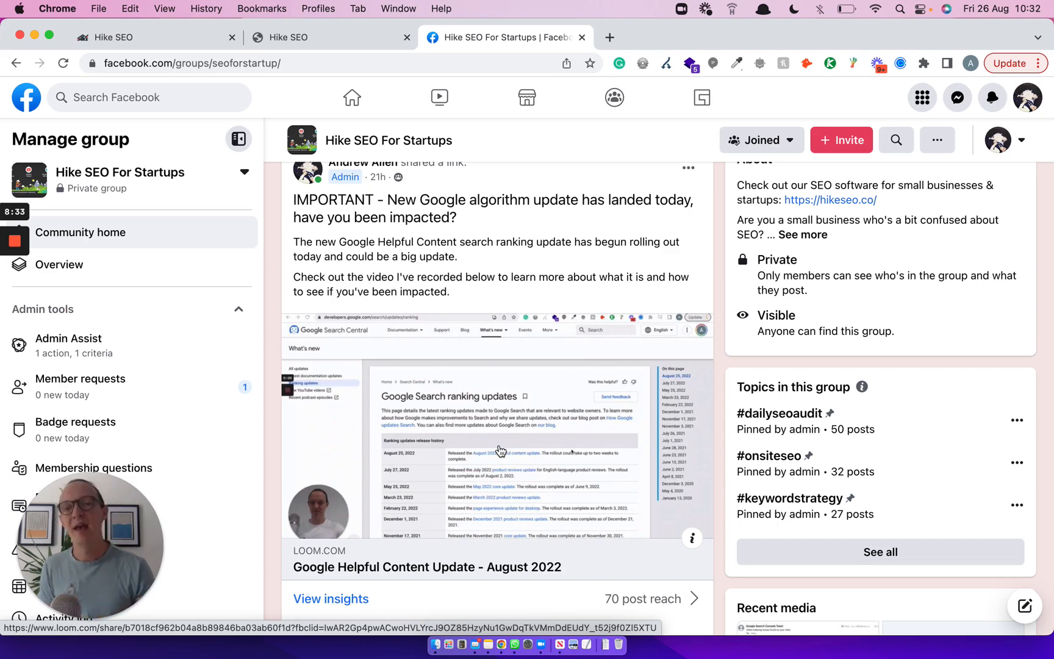
scroll(524, 484, down, 1)
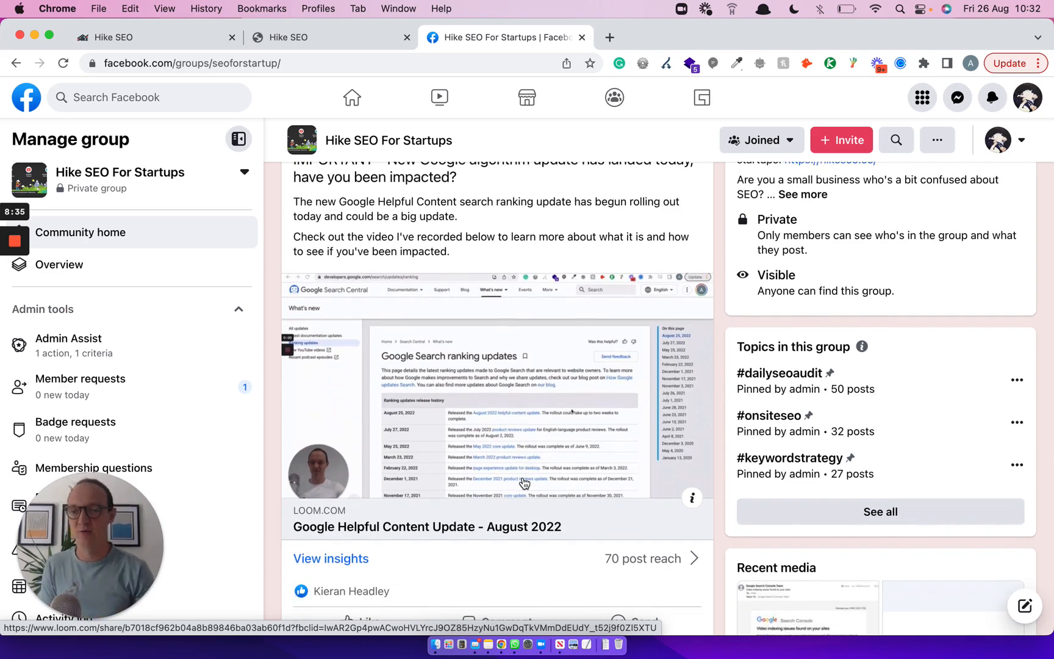